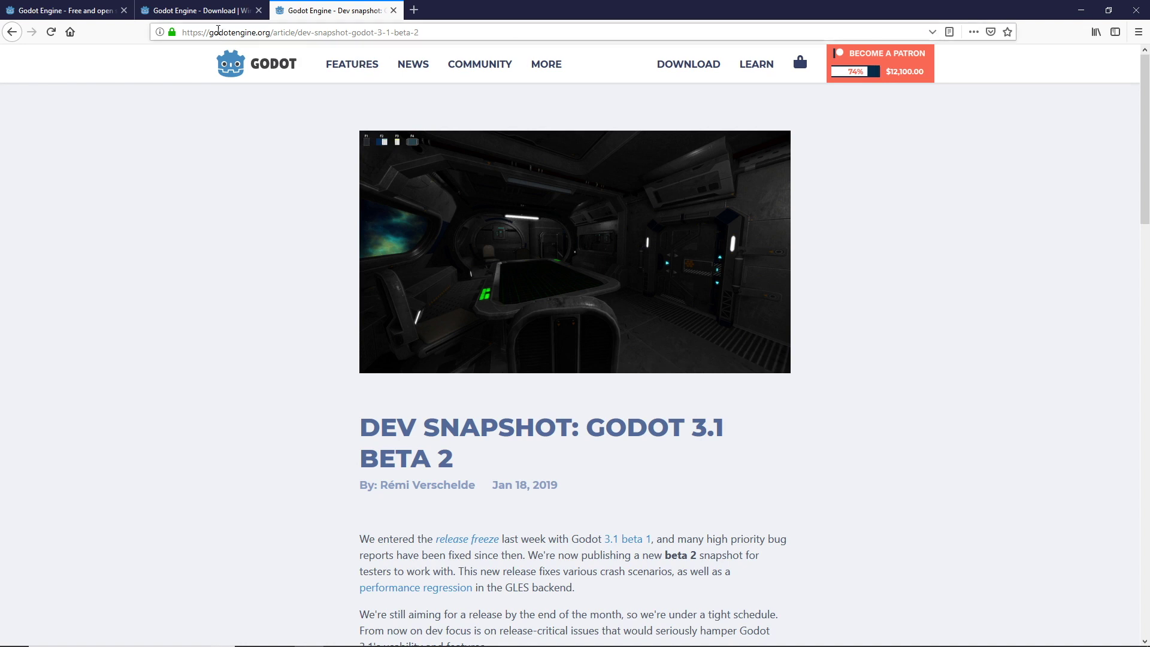
Glance at the Godot Windows download page, then autoscroll through the Godot 3.1 beta 2 article.
left_click(218, 9)
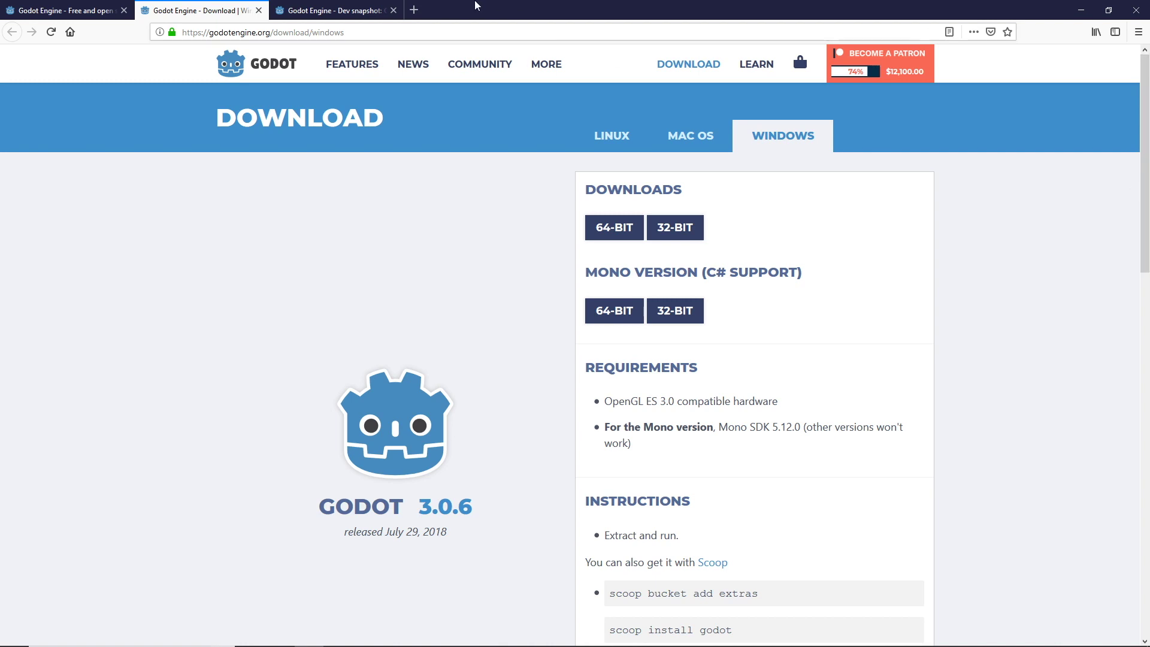
left_click(319, 6)
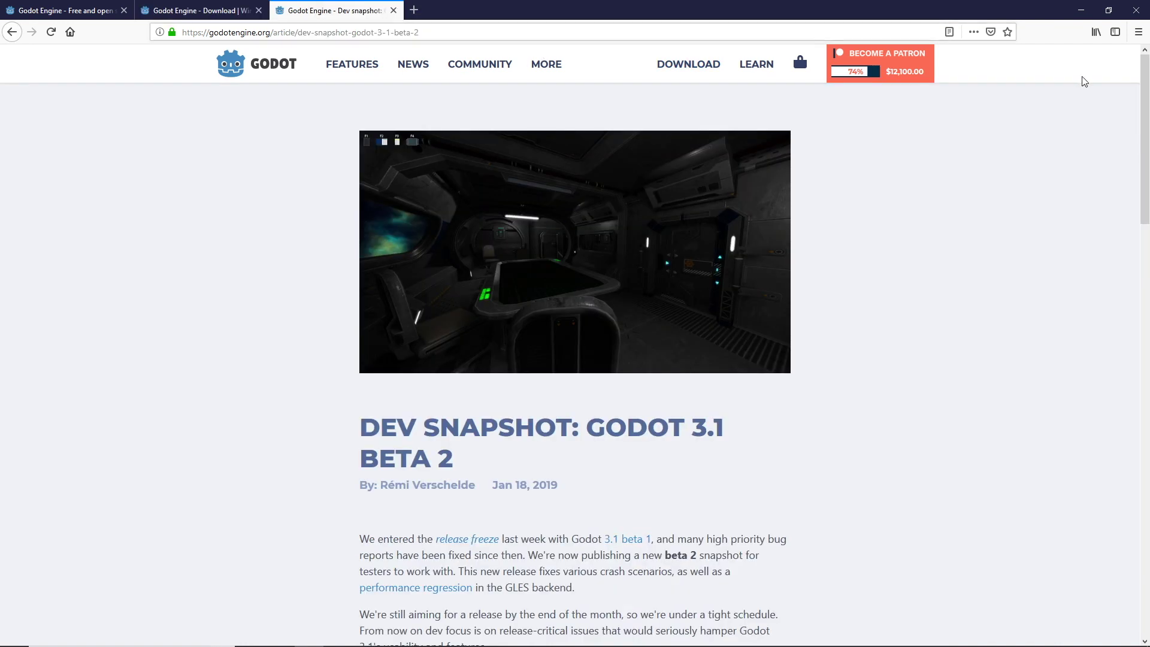
middle_click(1129, 53)
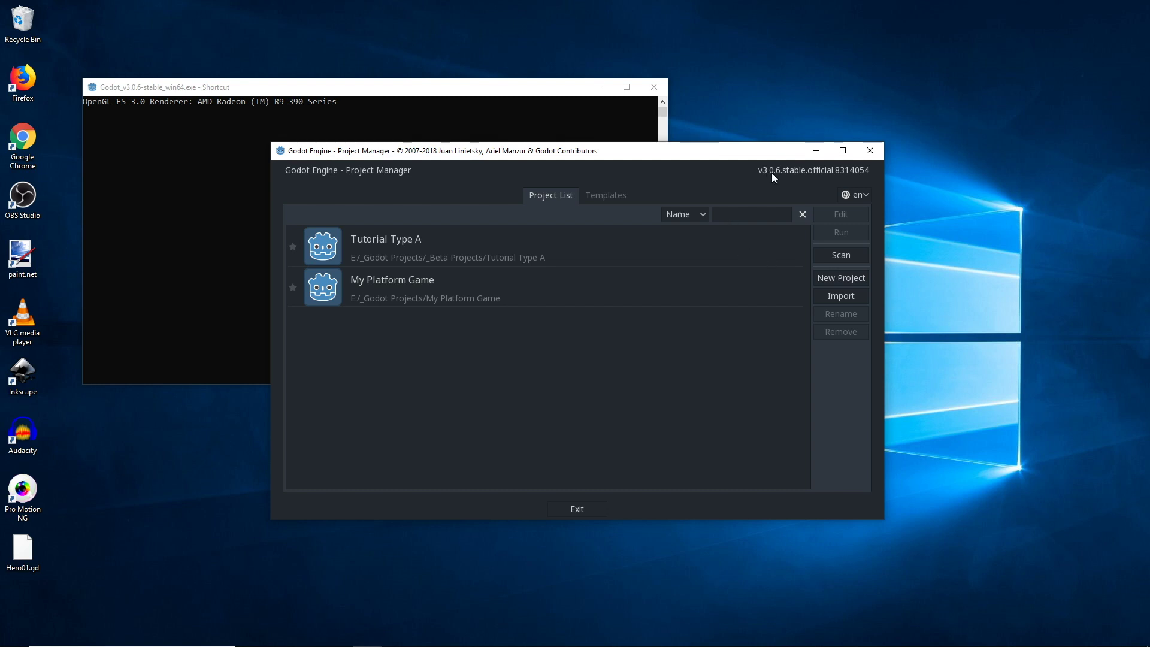
Create 'New Game Project' in its own folder under E:/_Godot Projects and open it for editing.
left_click(843, 279)
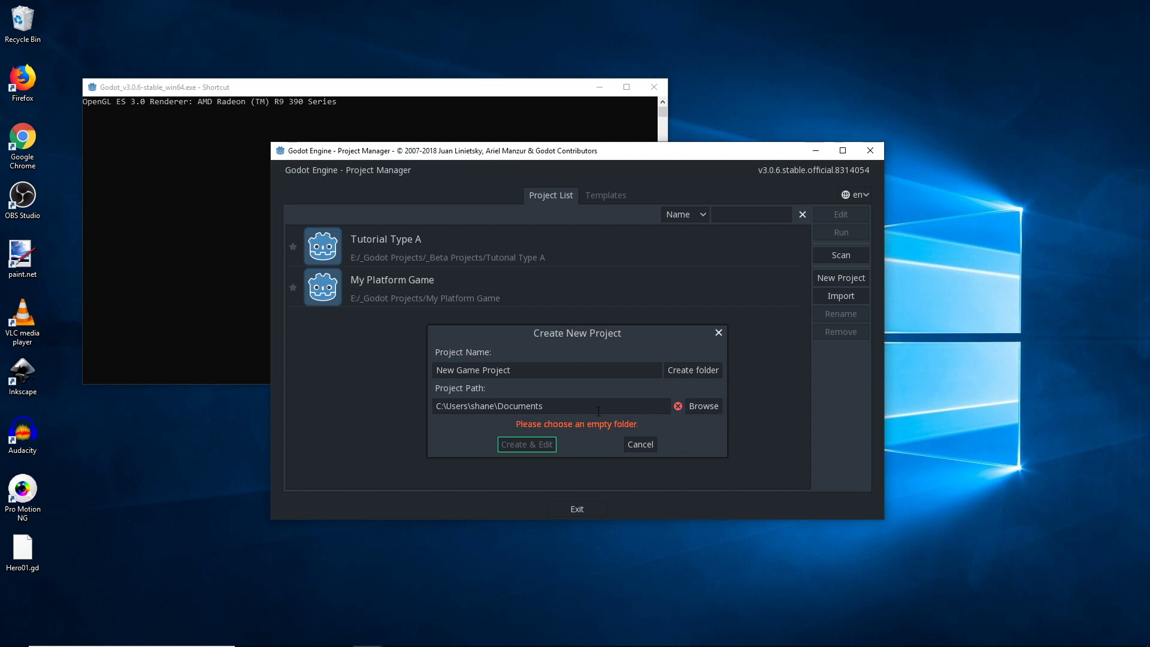
left_click(704, 408)
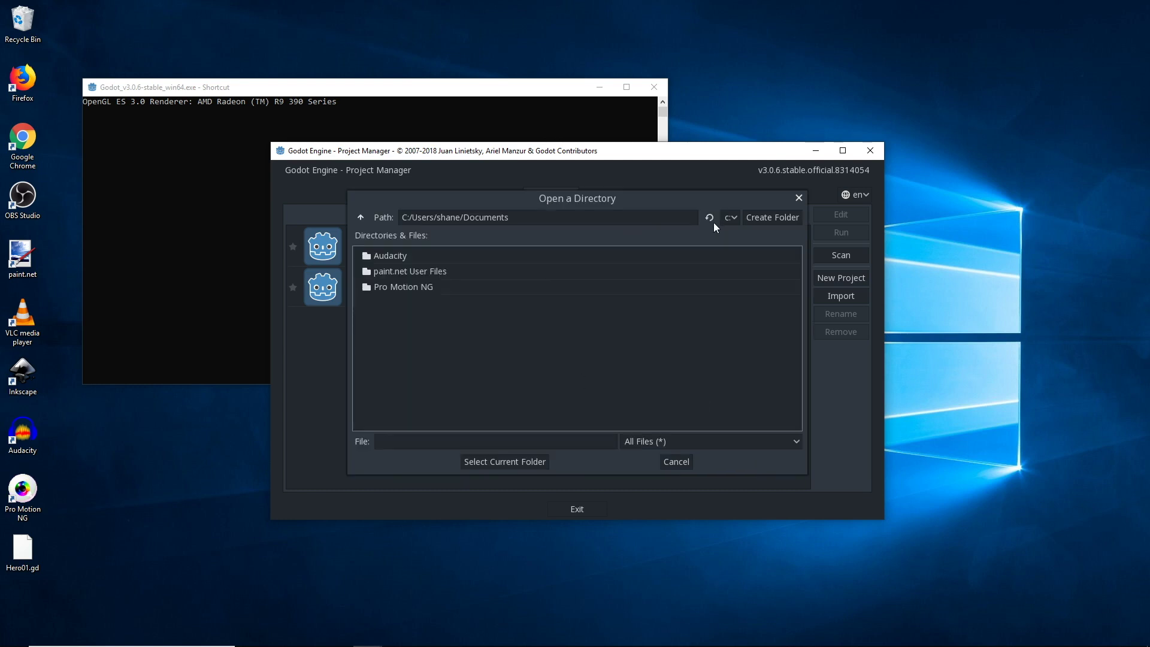
left_click(734, 220)
left_click(735, 262)
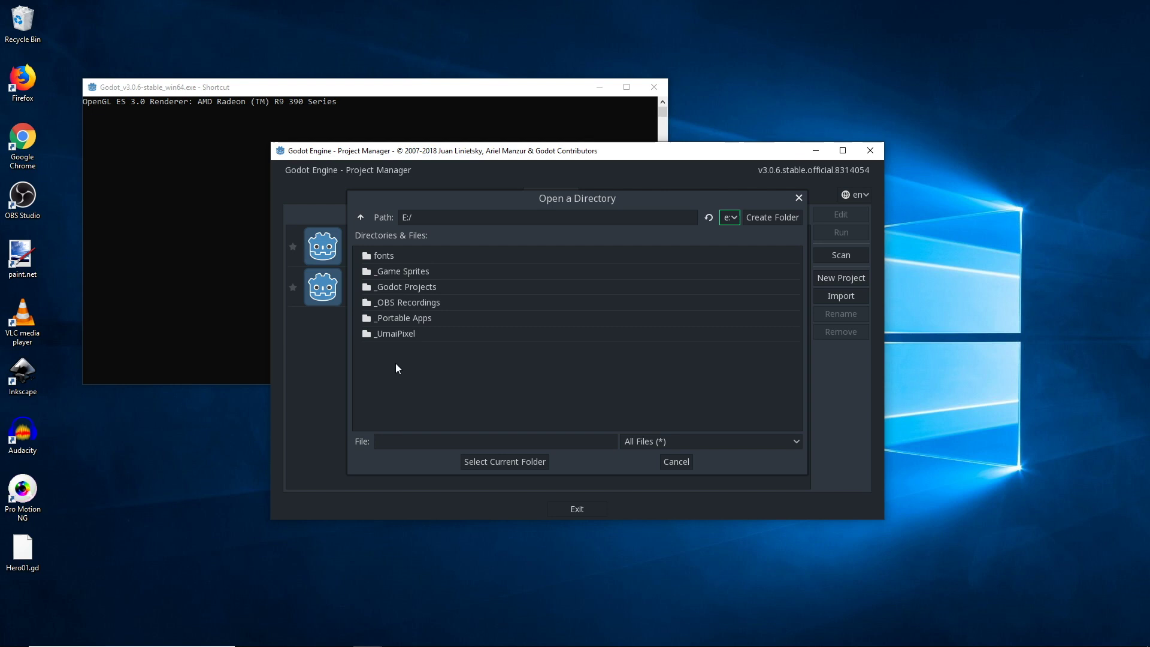
double_click(408, 287)
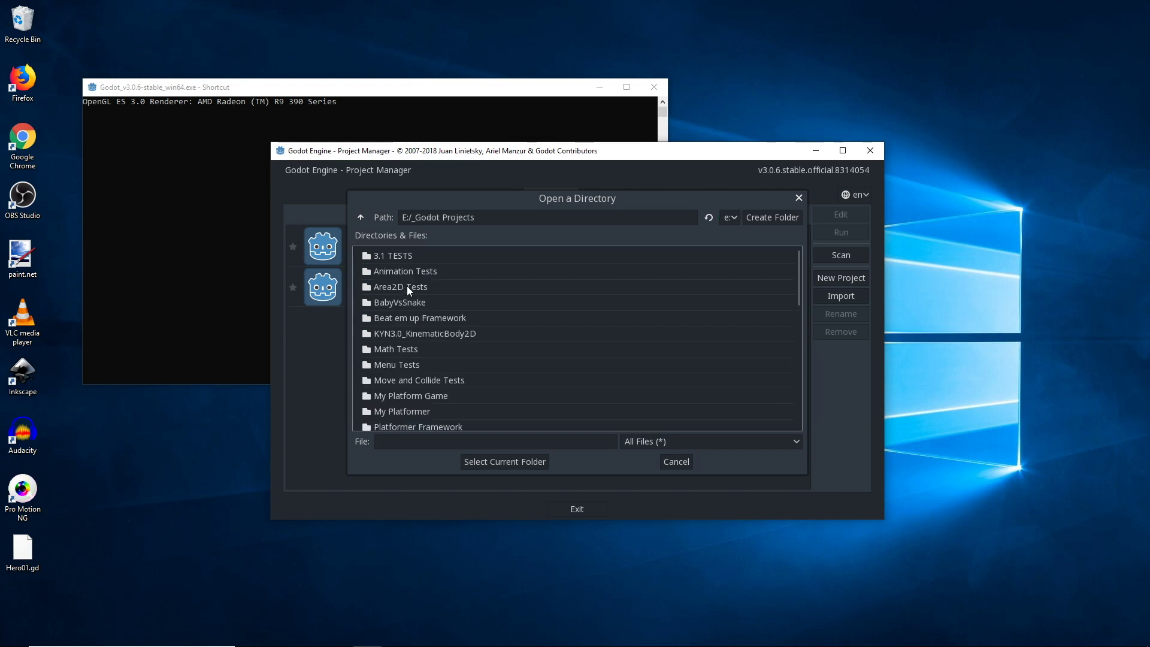
left_click(512, 461)
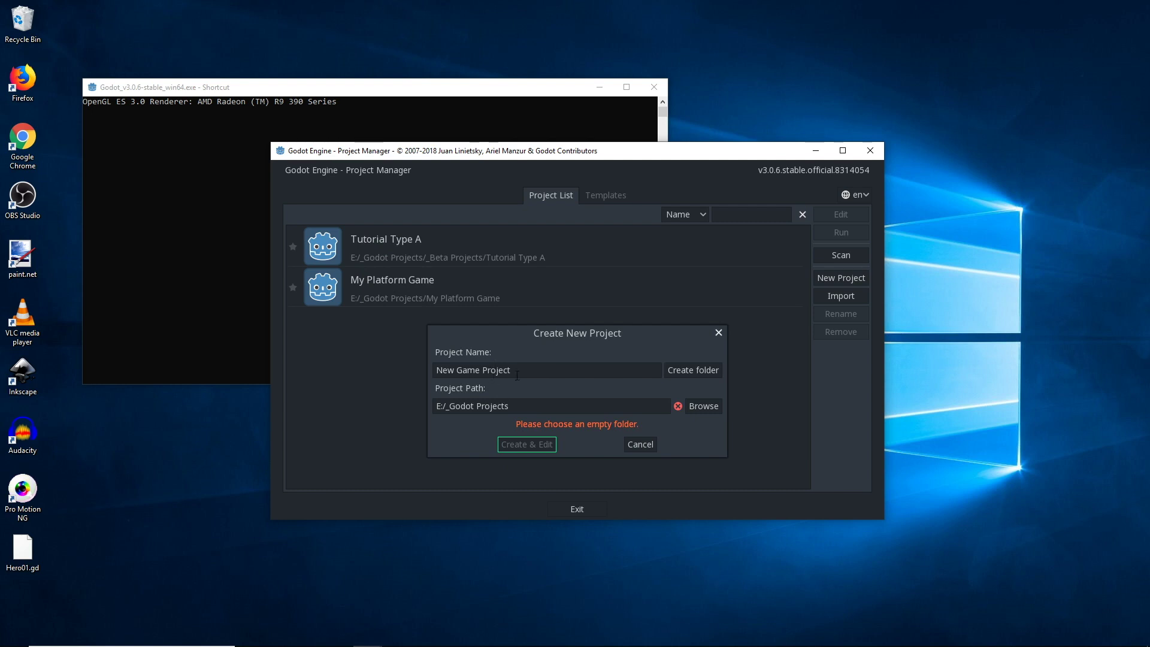
left_click(692, 371)
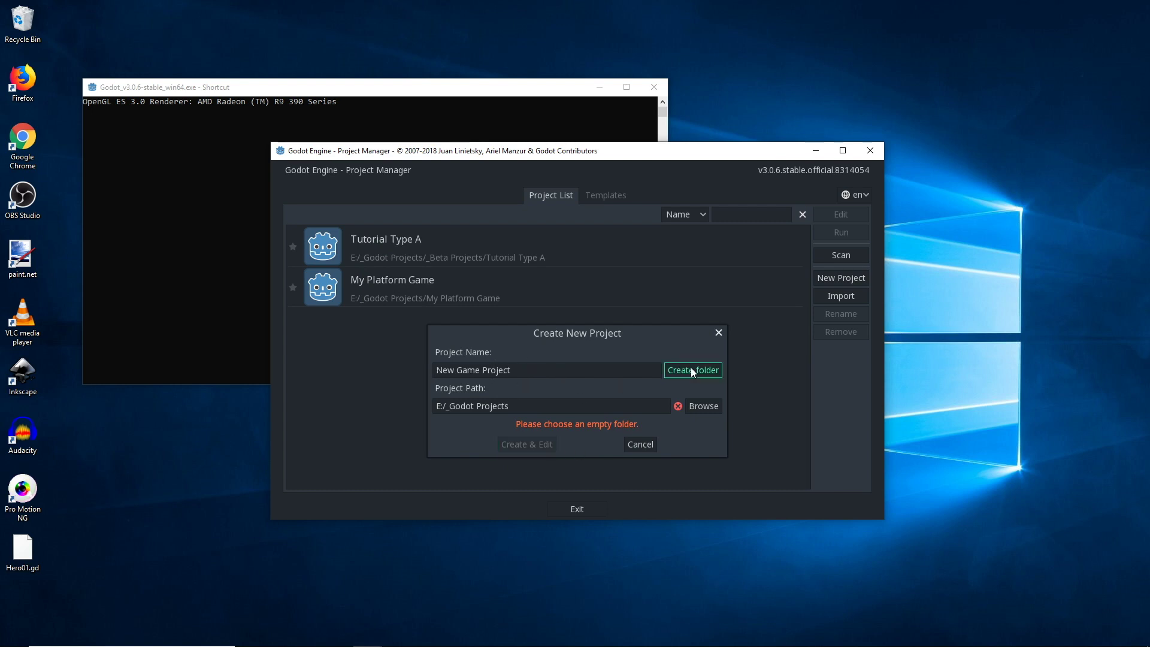
left_click(522, 447)
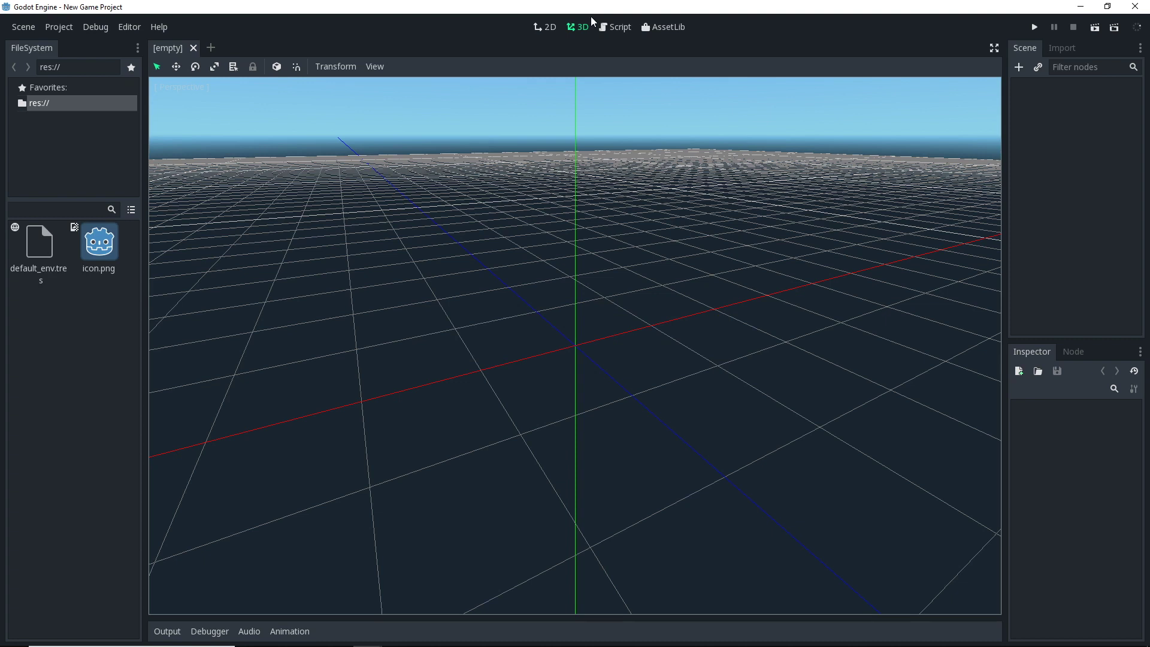
Switch the new project's editor to the 2D view, then quit the editor.
left_click(546, 27)
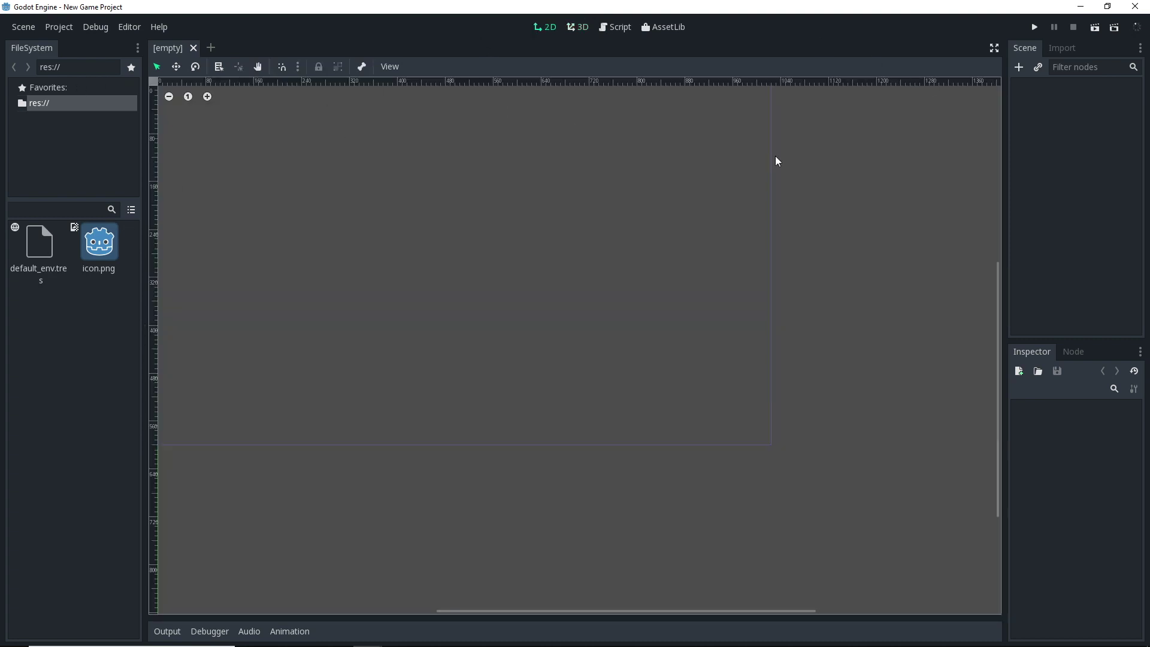
left_click(1134, 7)
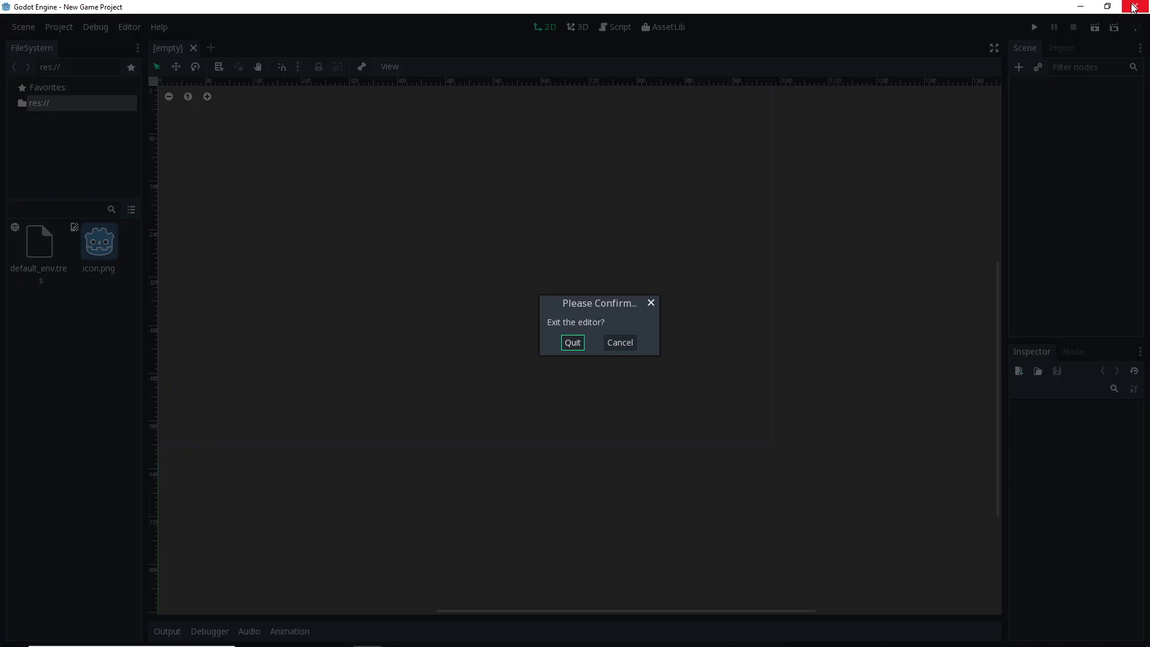
left_click(573, 344)
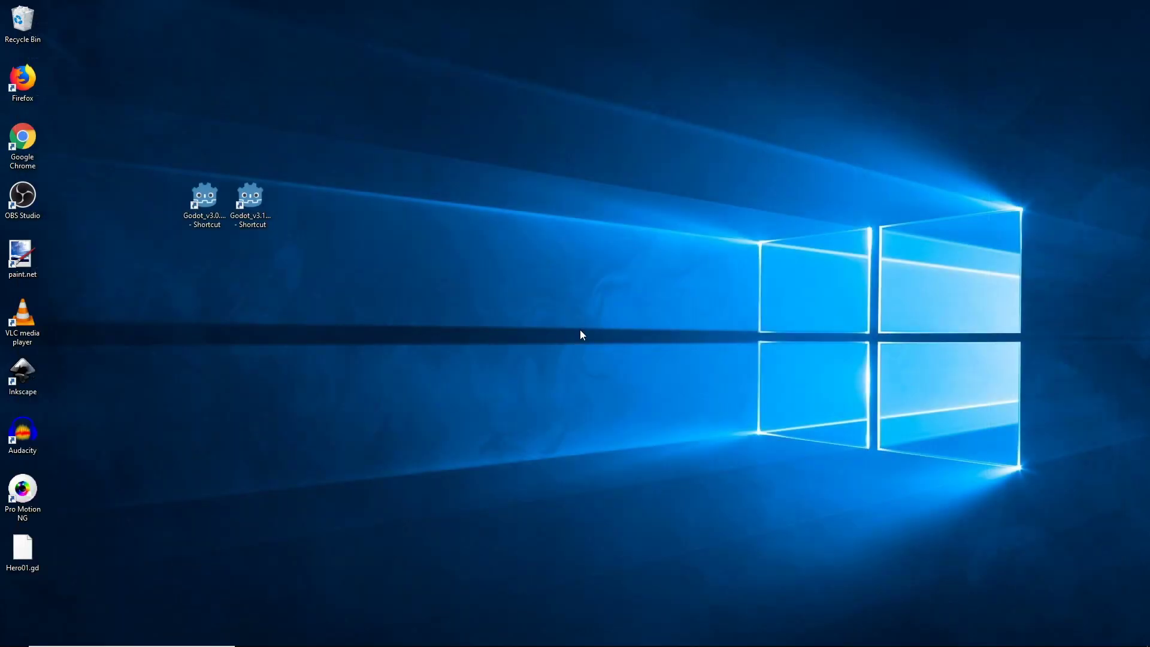
Reopen New Game Project from the Godot 3.0.6 Project Manager, then quit the editor again.
left_click(215, 201)
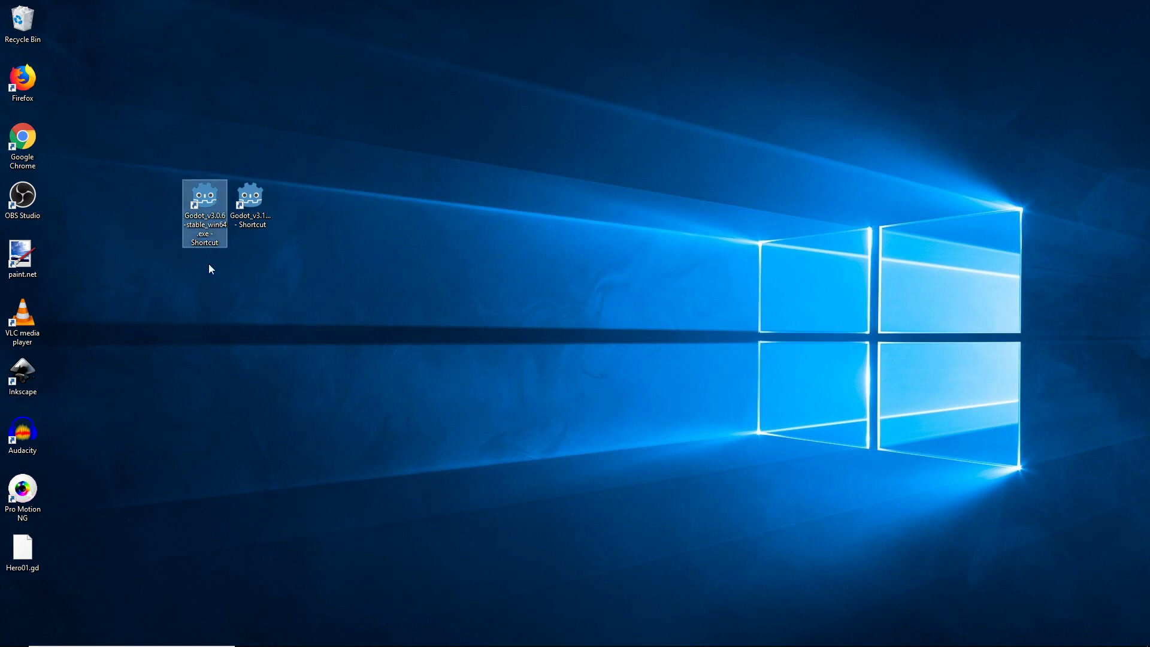
double_click(207, 204)
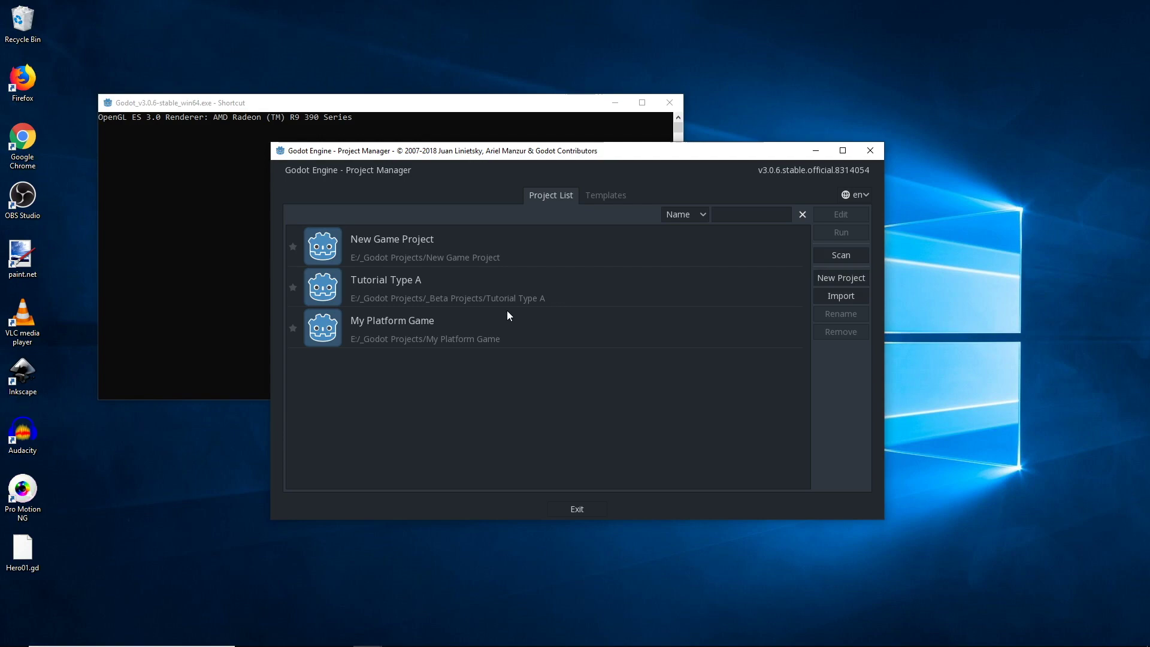
double_click(414, 237)
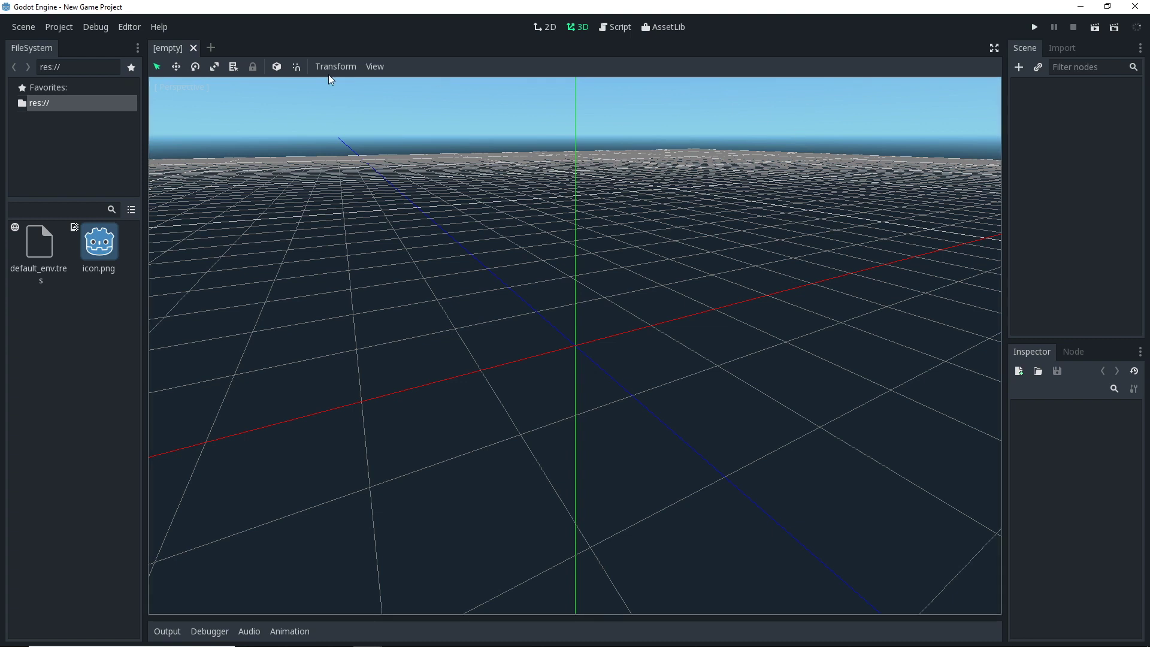
left_click(1135, 7)
left_click(573, 341)
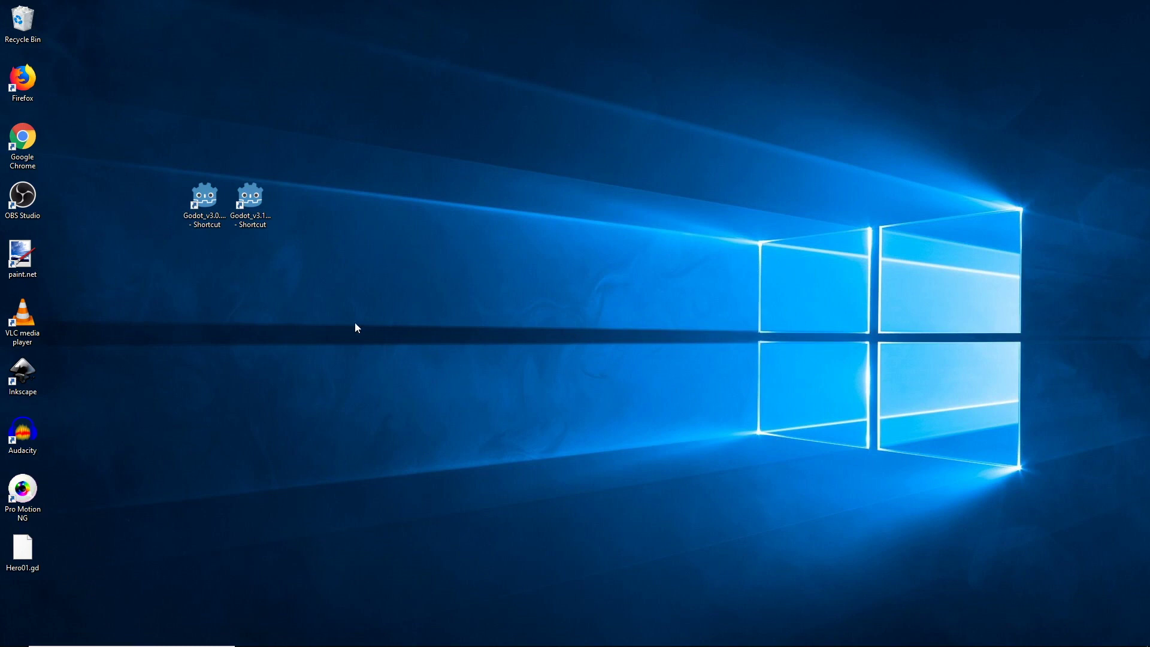
left_click(250, 201)
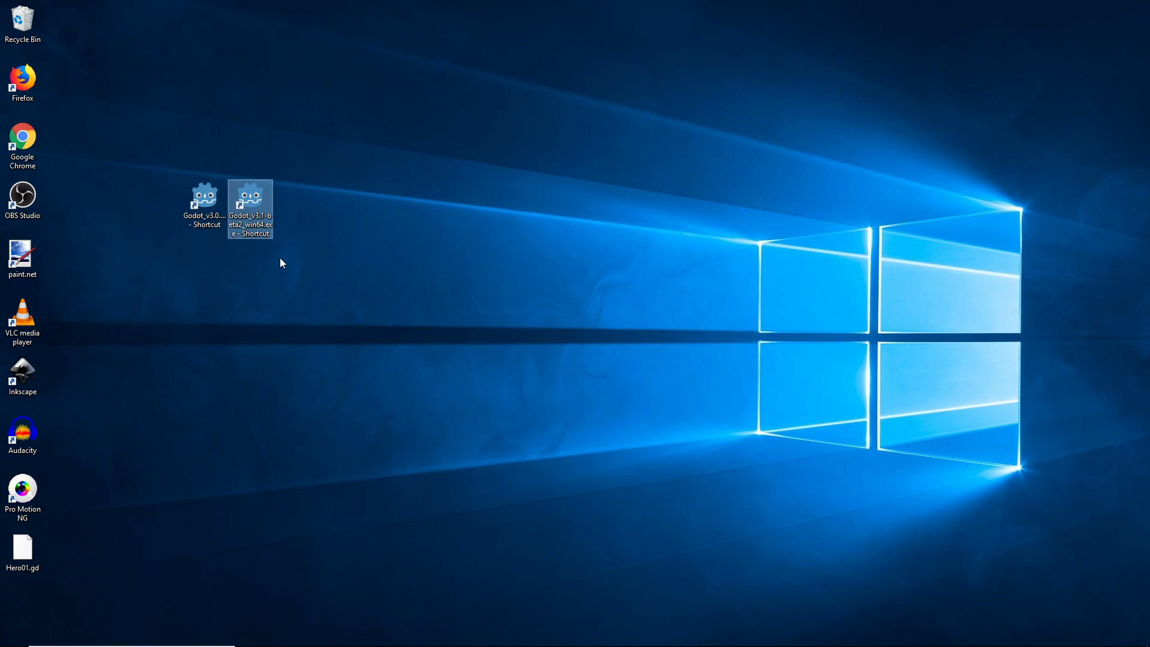
Open New Game Project in Godot 3.1 beta 2, accept the conversion, then quit the editor.
double_click(254, 219)
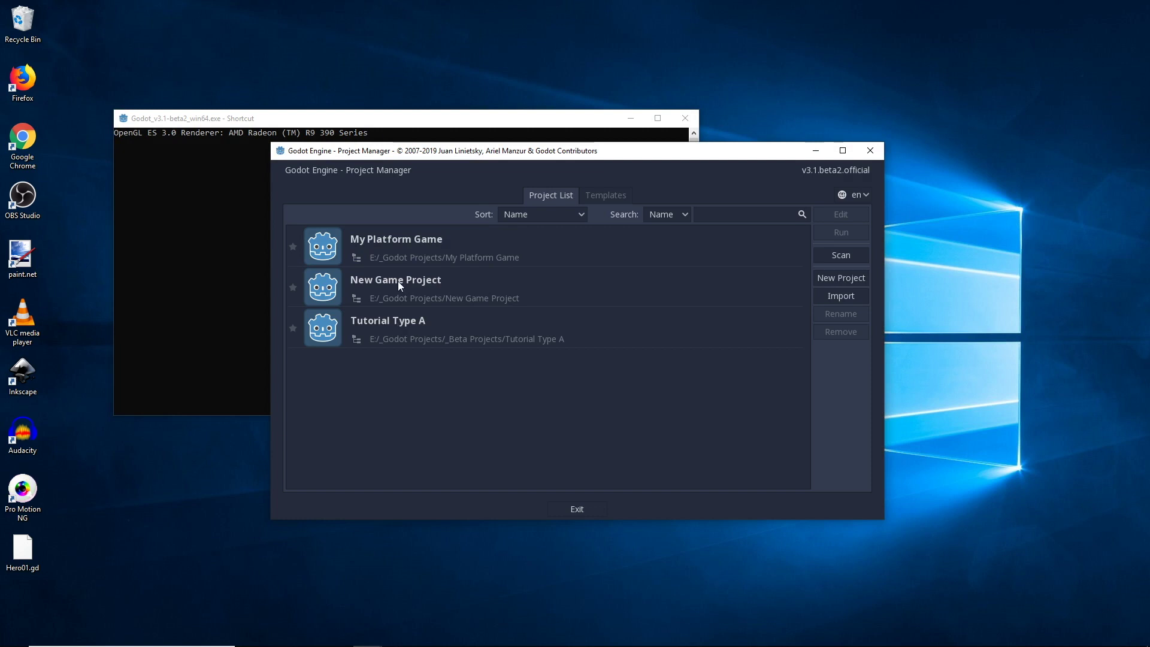
left_click(462, 300)
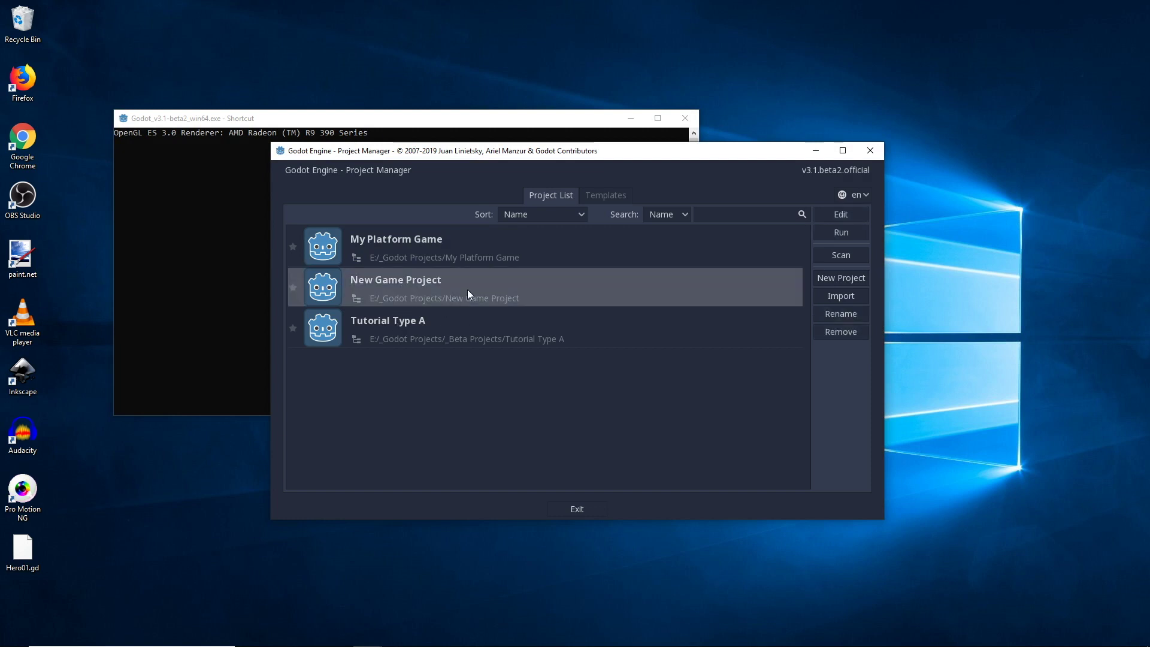
double_click(468, 291)
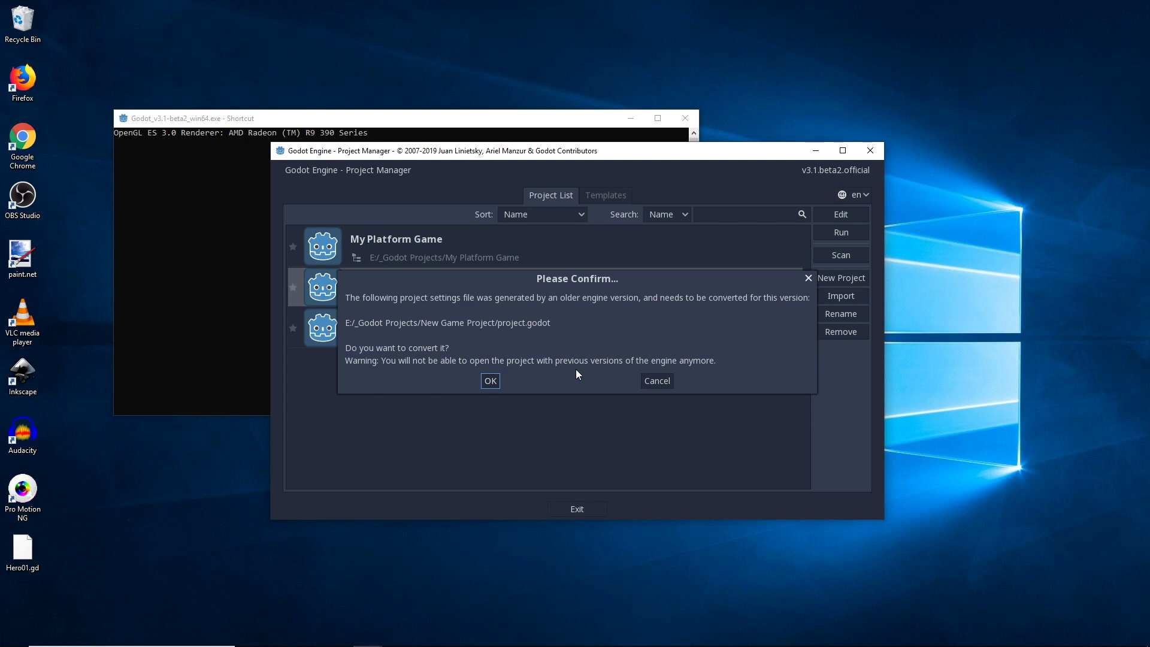
left_click(493, 380)
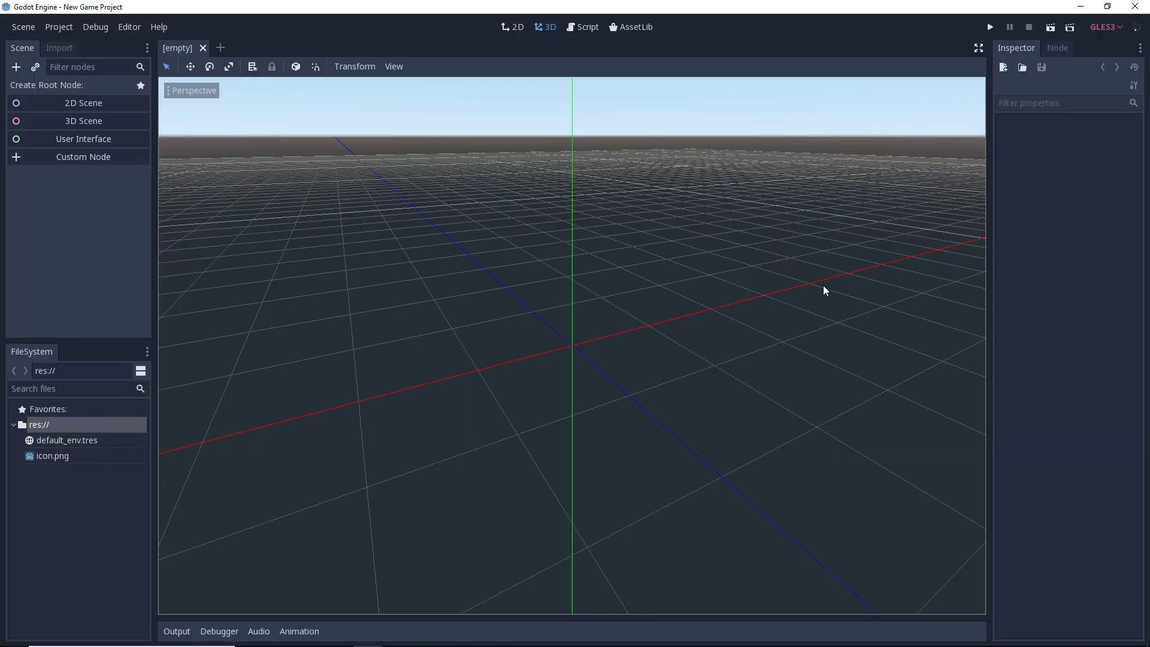
left_click(1140, 8)
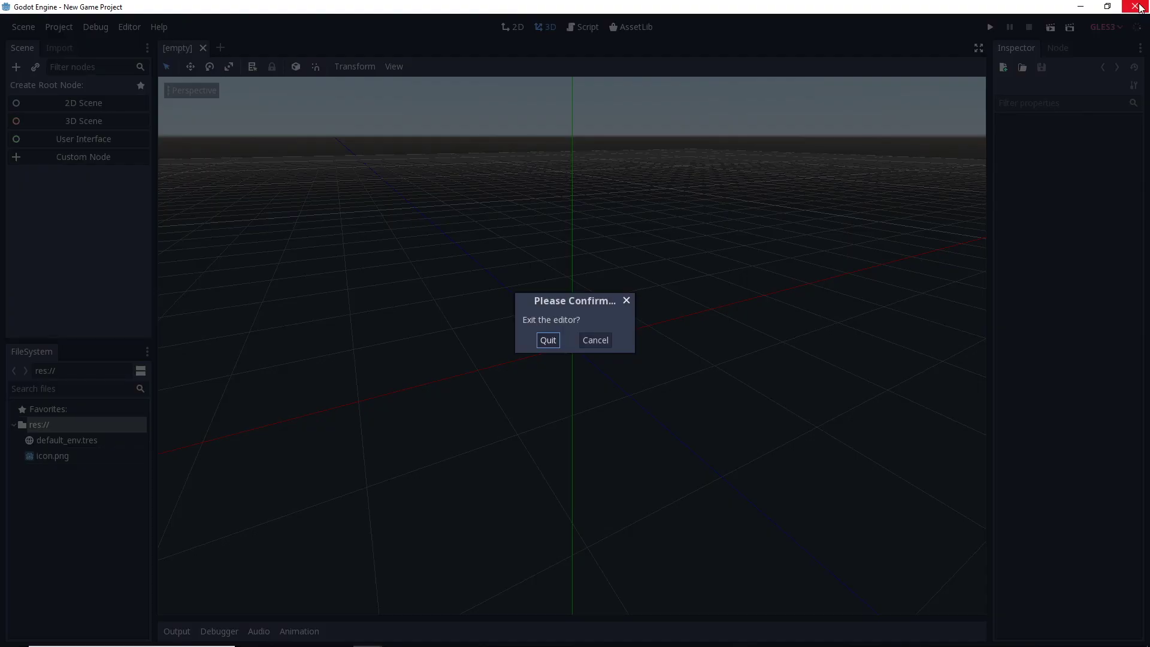
left_click(548, 341)
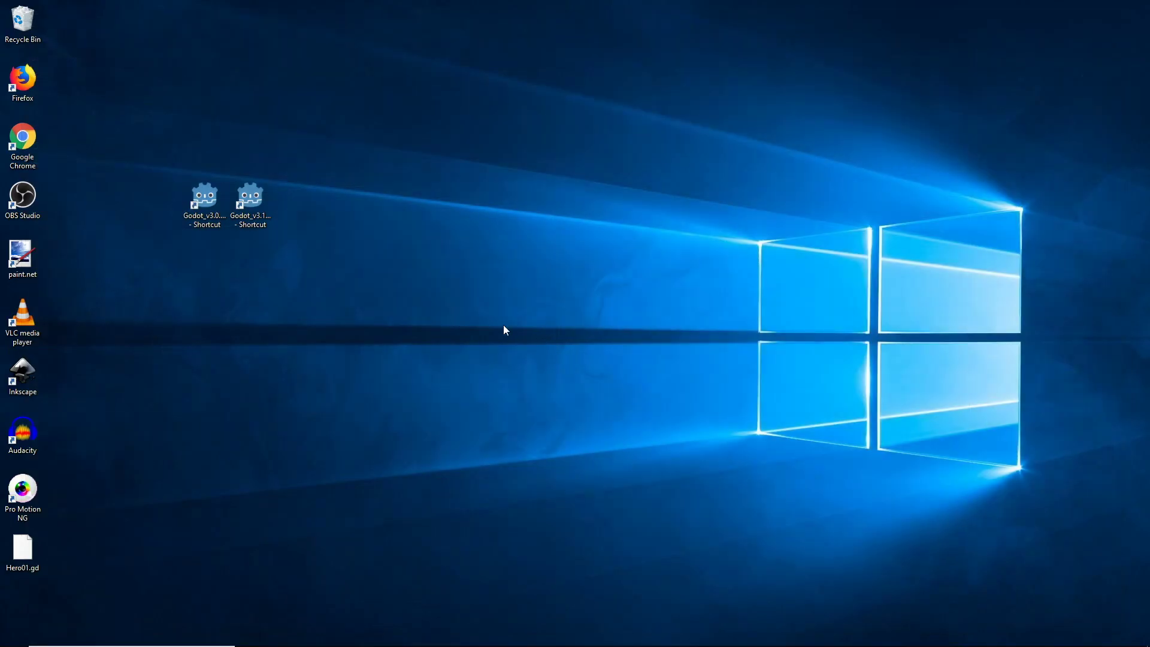
Try opening the converted New Game Project in Godot 3.0.6 and read the ERR_FILE_CANT_OPEN console error.
left_click(207, 218)
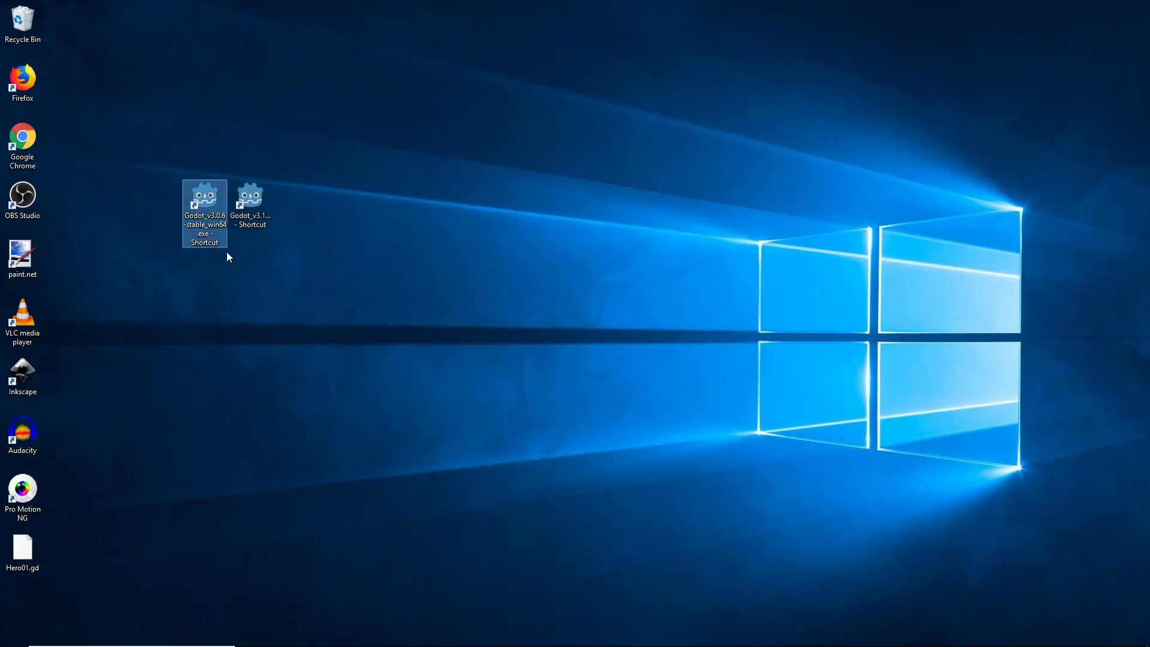
double_click(217, 204)
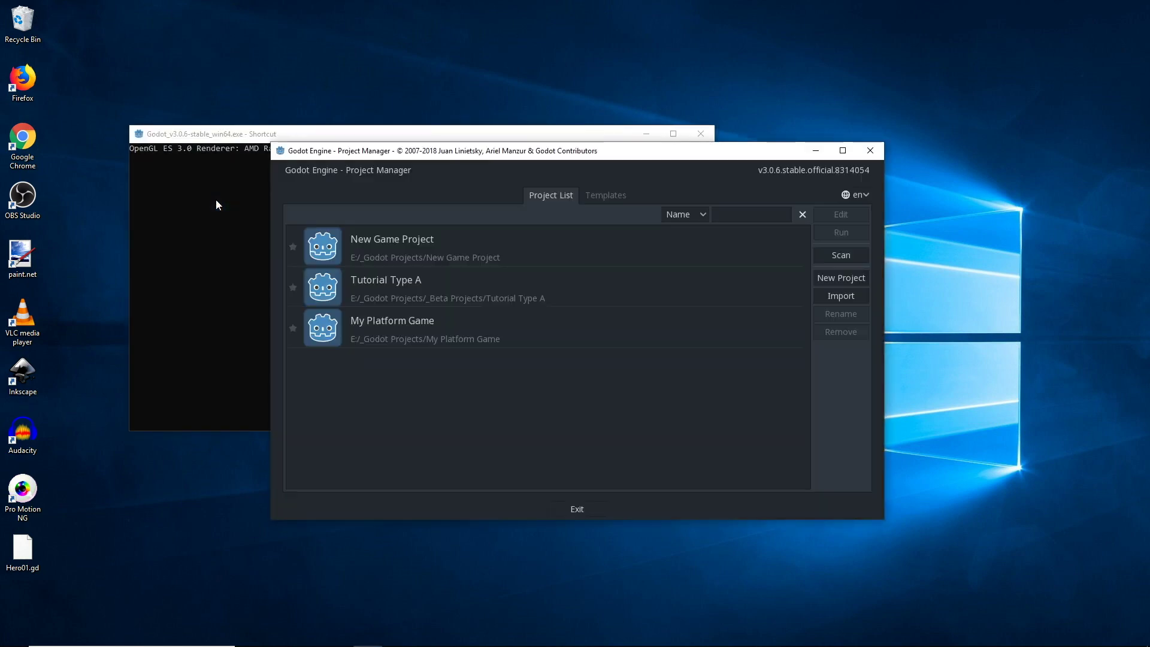
double_click(416, 245)
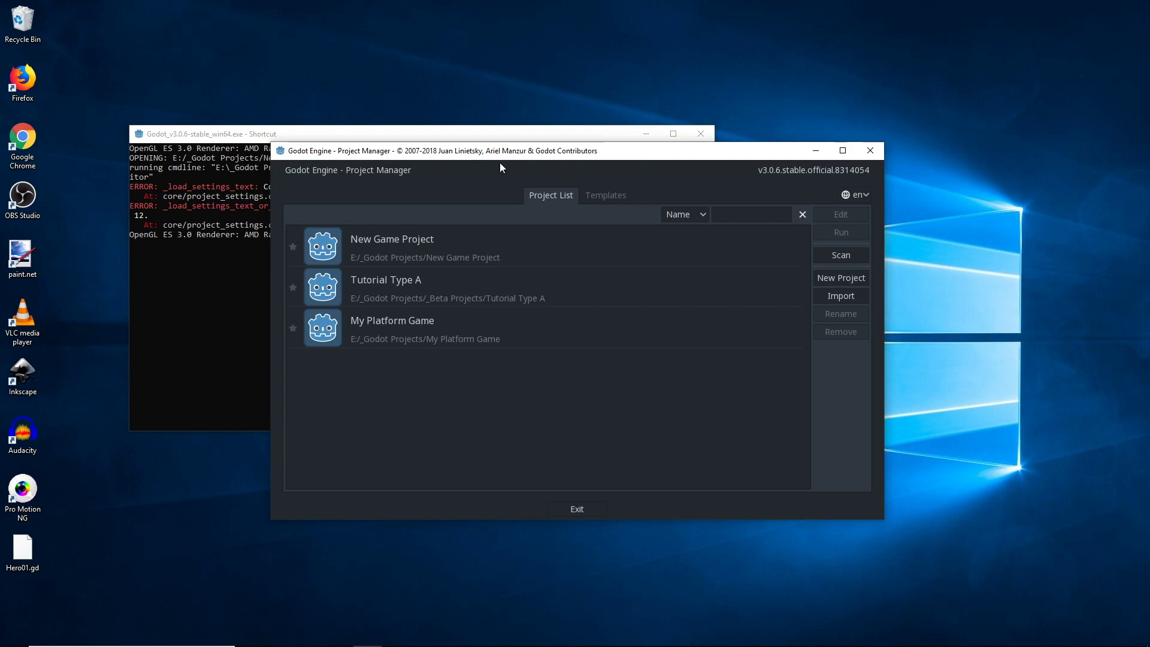
left_click(443, 137)
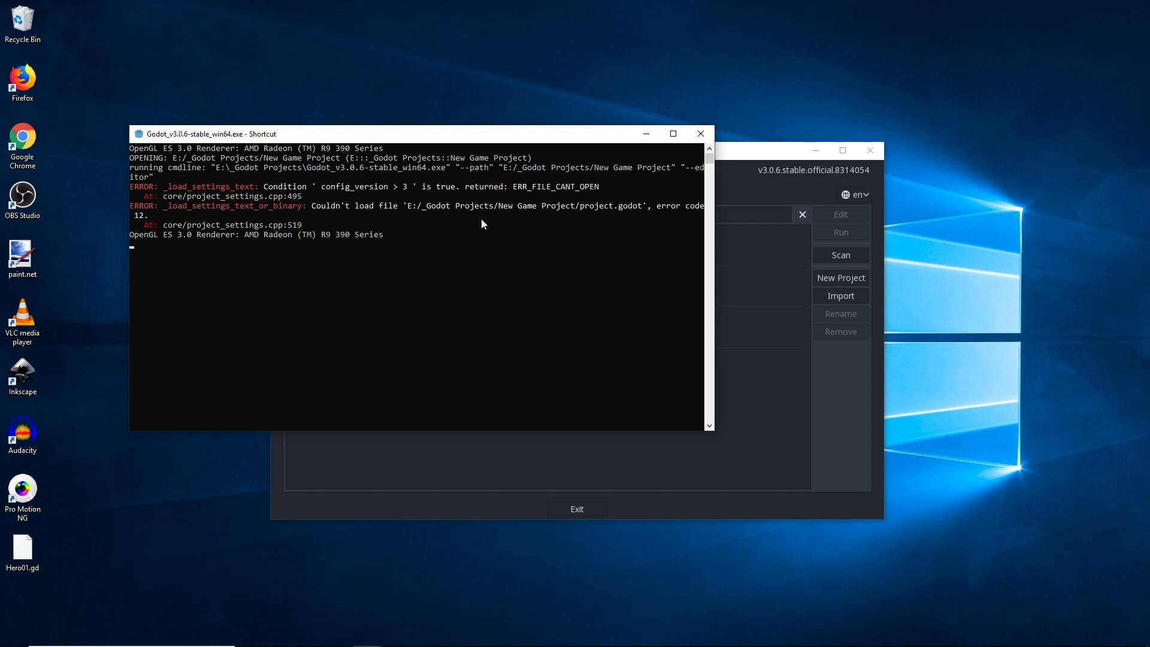
Bring the 3.0.6 Project Manager back in front of the console window.
left_click(749, 158)
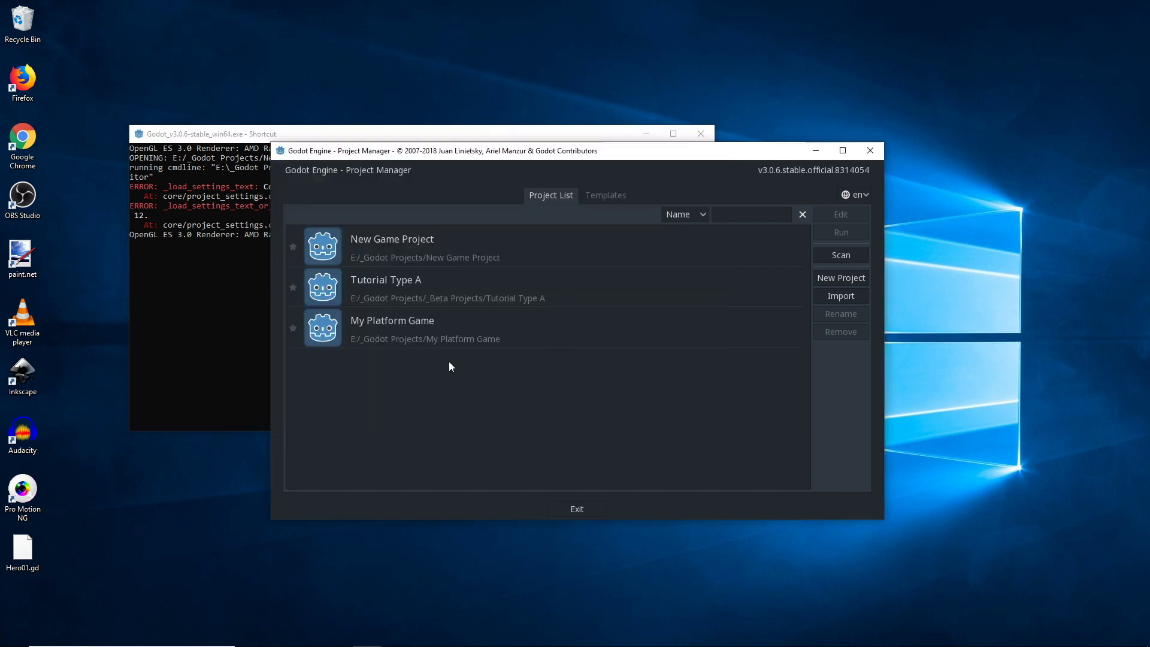